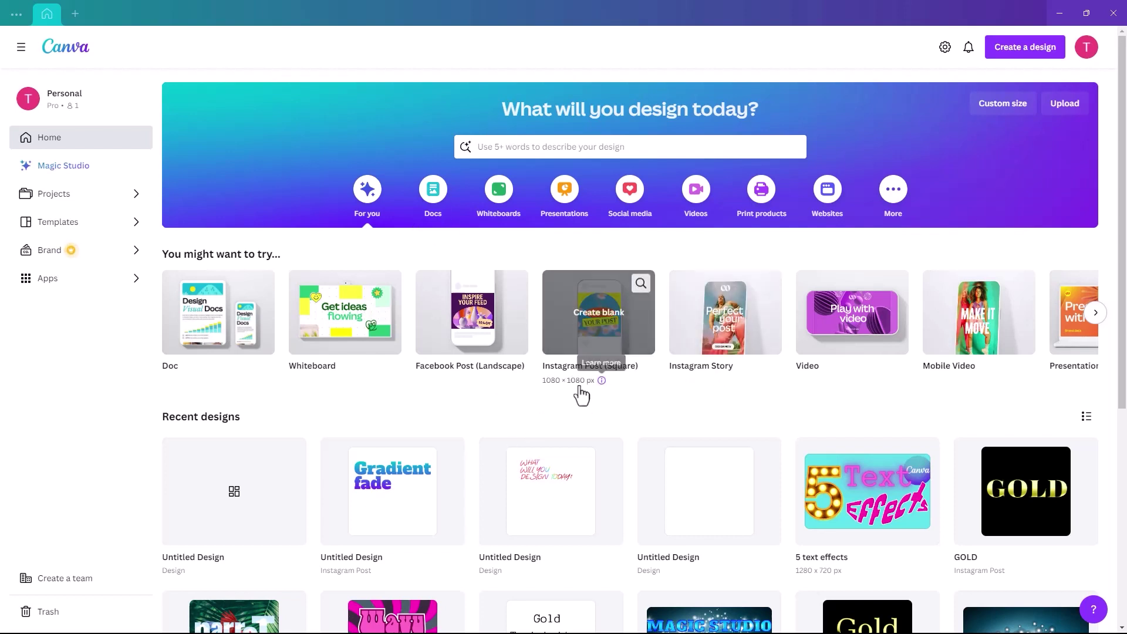
Start a blank Instagram post and search Apps for 'type' to find TypeGradient.
left_click(590, 330)
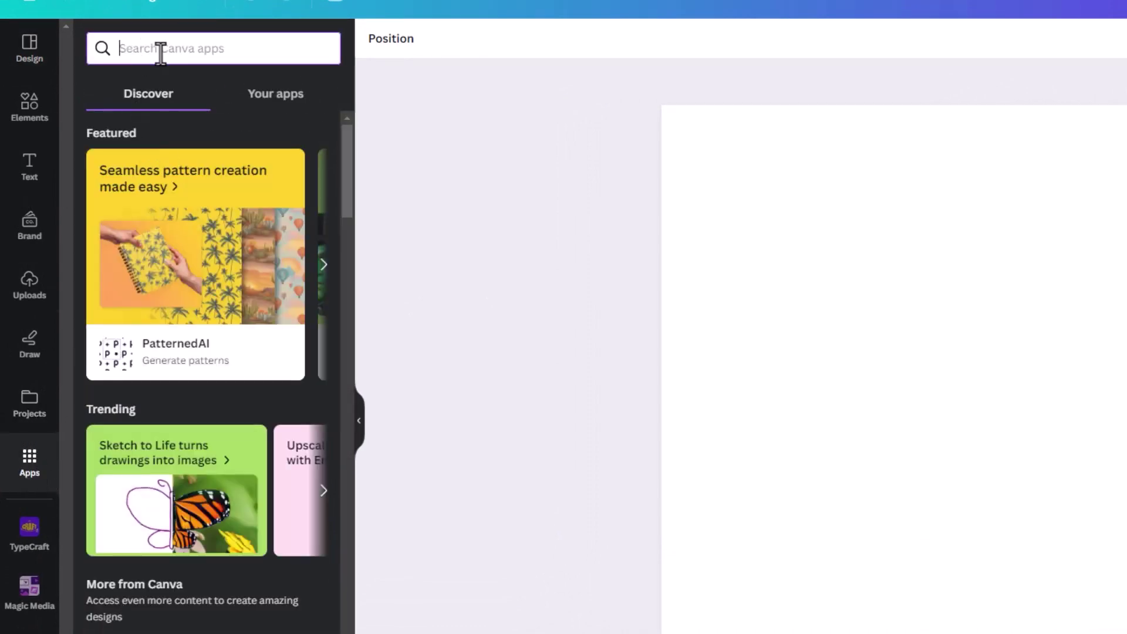
type("ty")
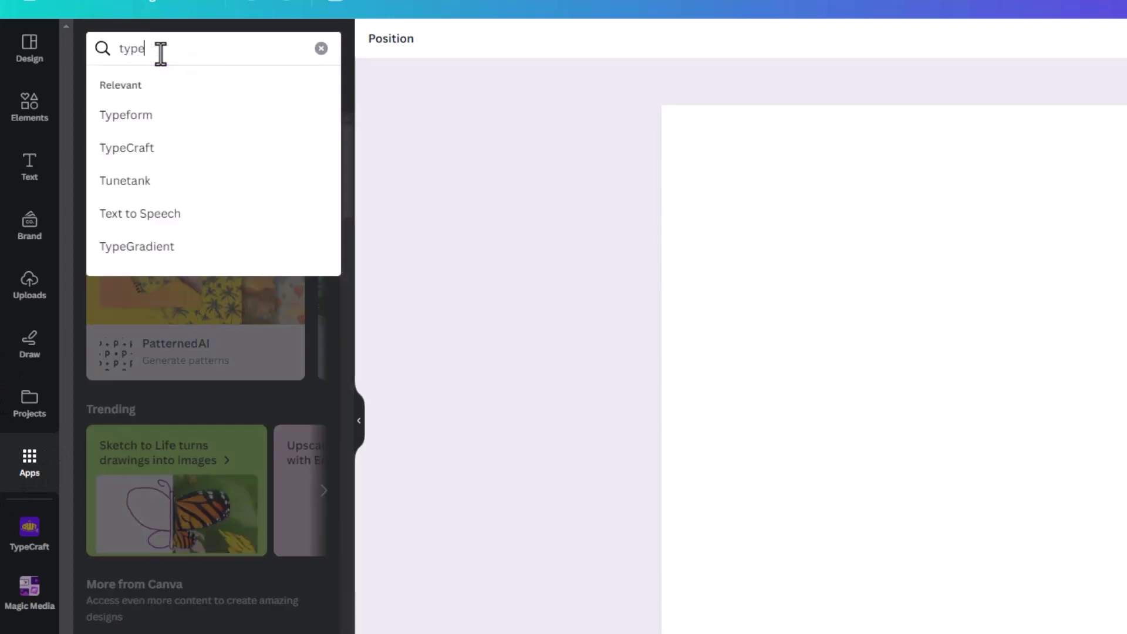
type("pe")
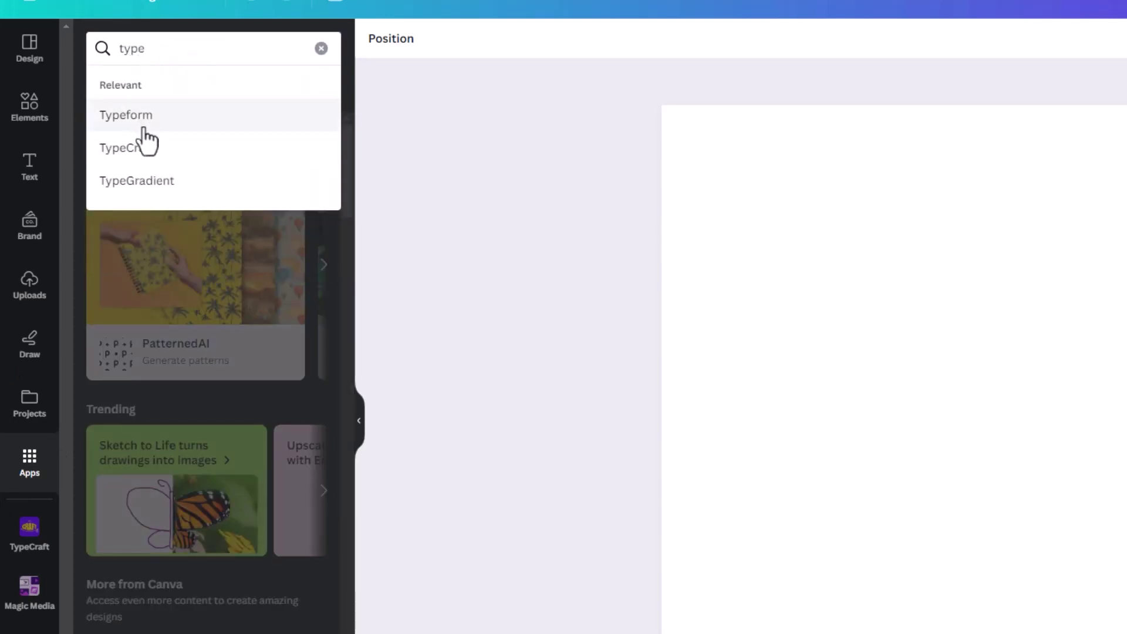
left_click(161, 179)
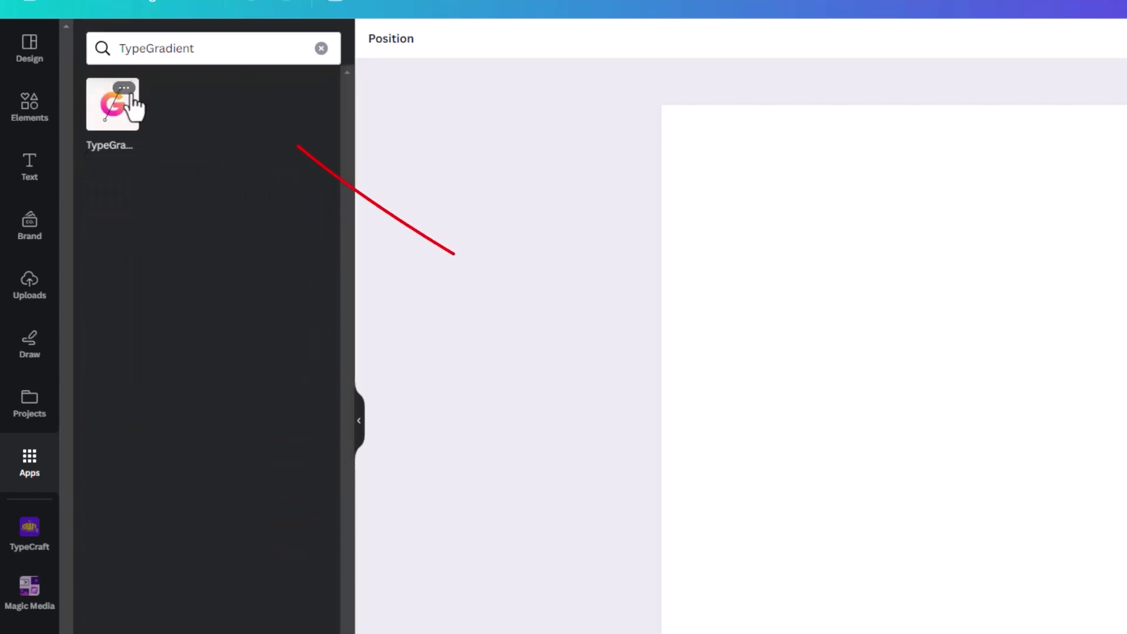
Open TypeGradient and set up 'WHAT WILL YOU DESIGN TODAY?' in Anton with a cyan-to-purple gradient.
left_click(110, 120)
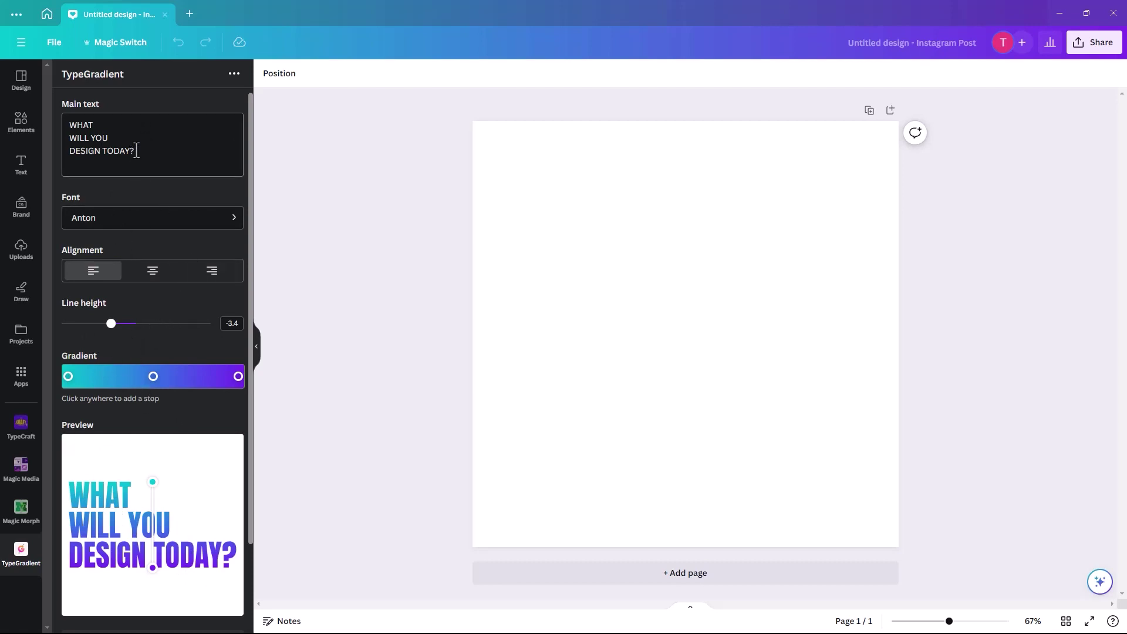
left_click_drag(136, 150, 55, 118)
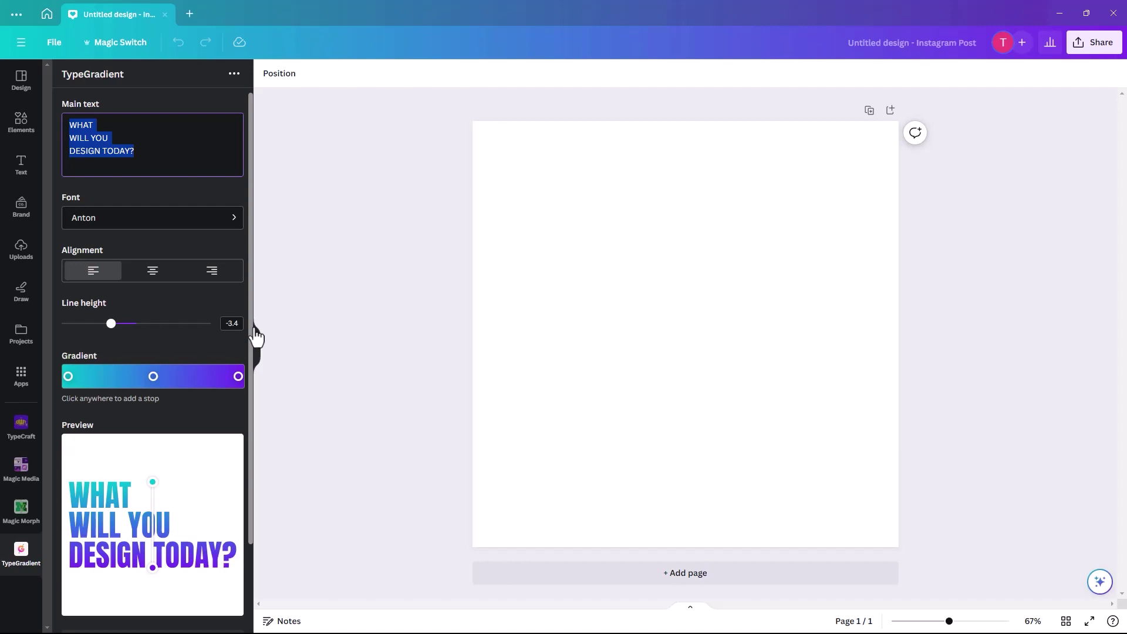
scroll(247, 322, "down", 2)
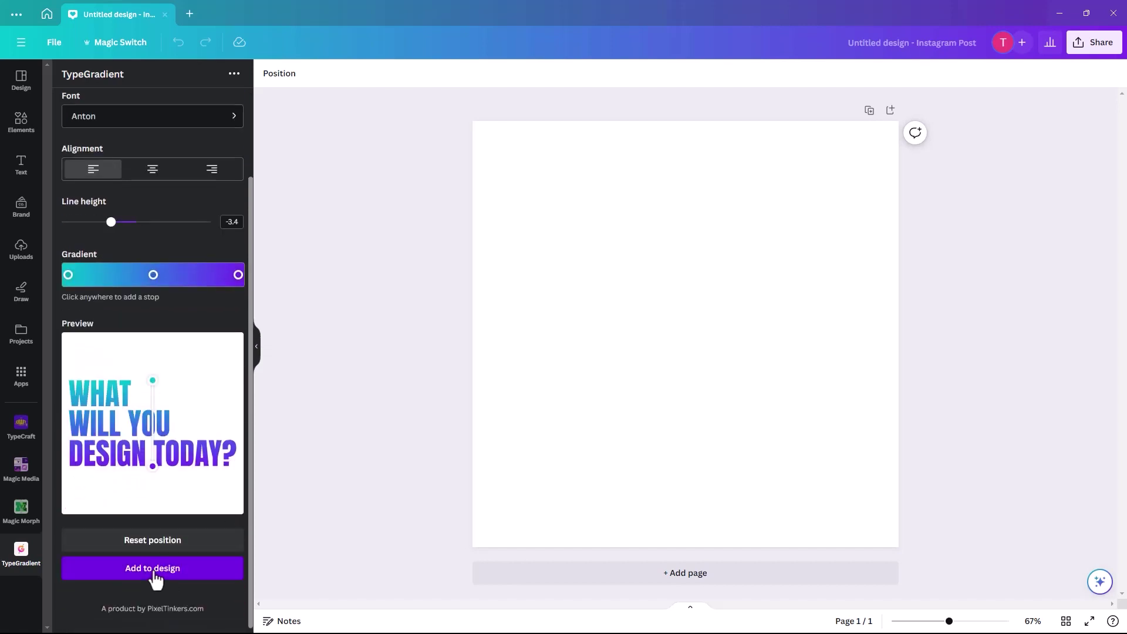
Add the gradient headline to the post, move it up-left and enlarge it across the upper half.
left_click(157, 570)
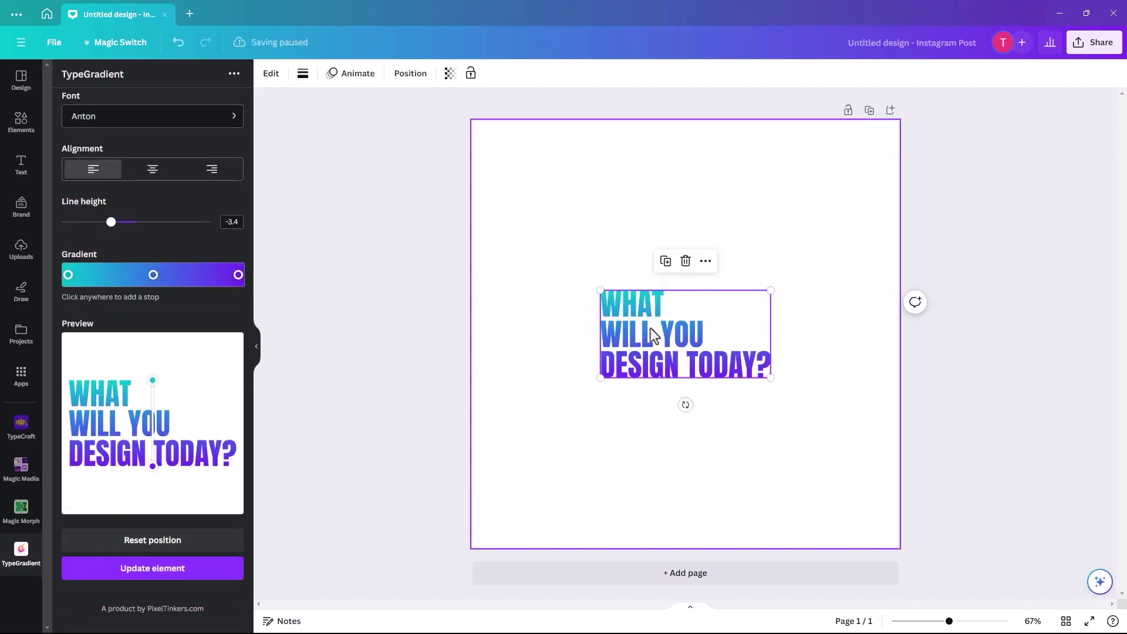
left_click_drag(622, 319, 526, 192)
left_click_drag(676, 251, 831, 391)
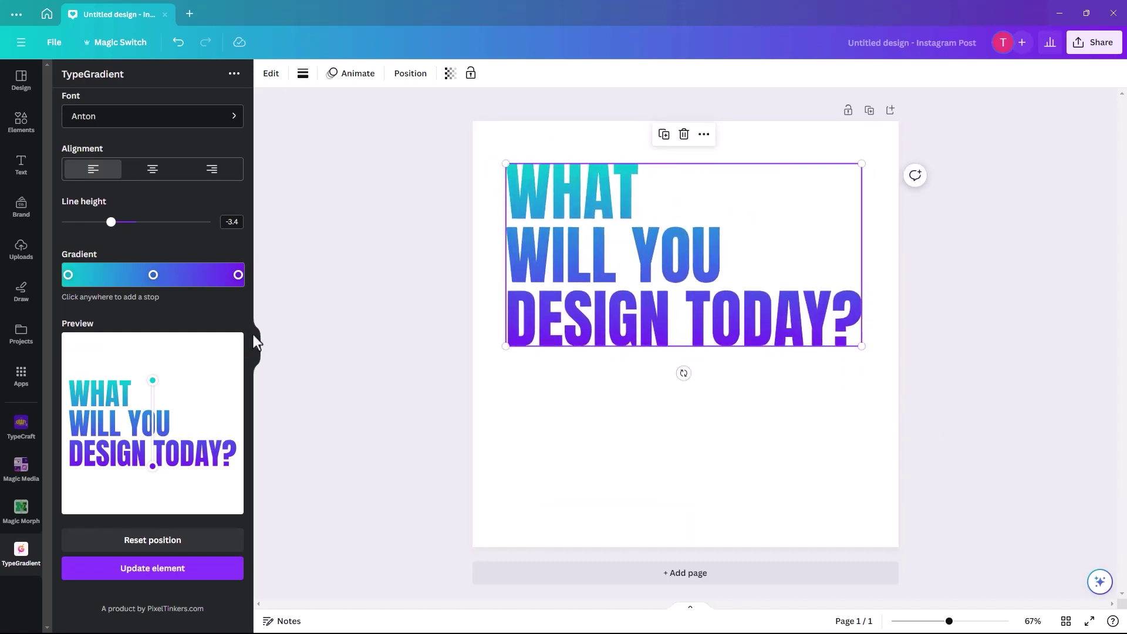
left_click_drag(249, 330, 250, 171)
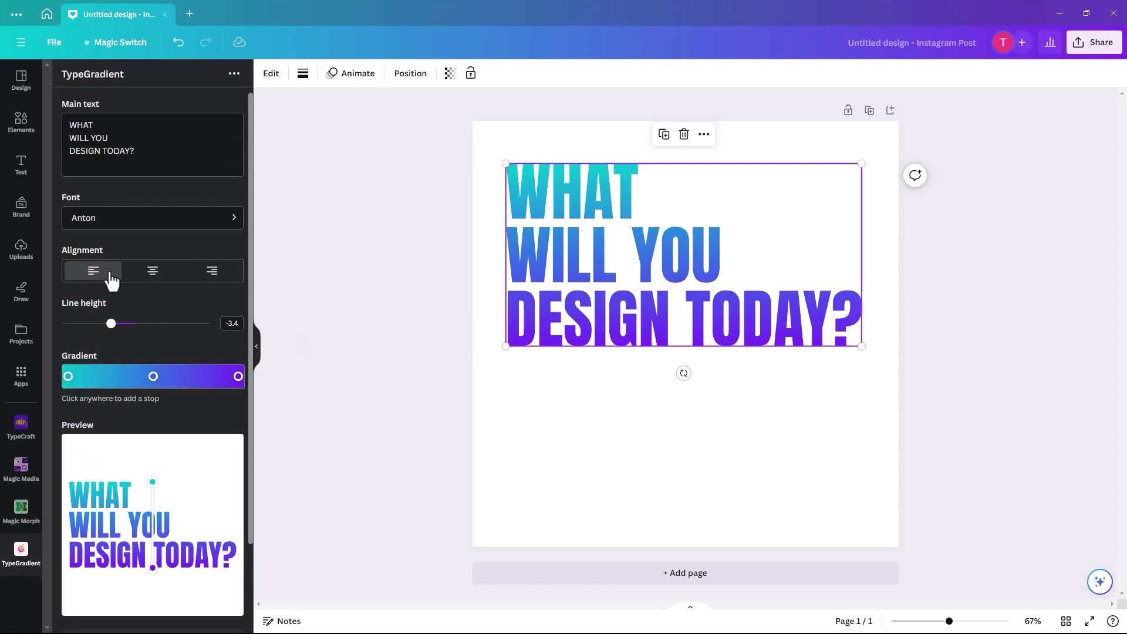
Switch the TypeGradient font to Erica One and return to the main settings.
left_click(232, 227)
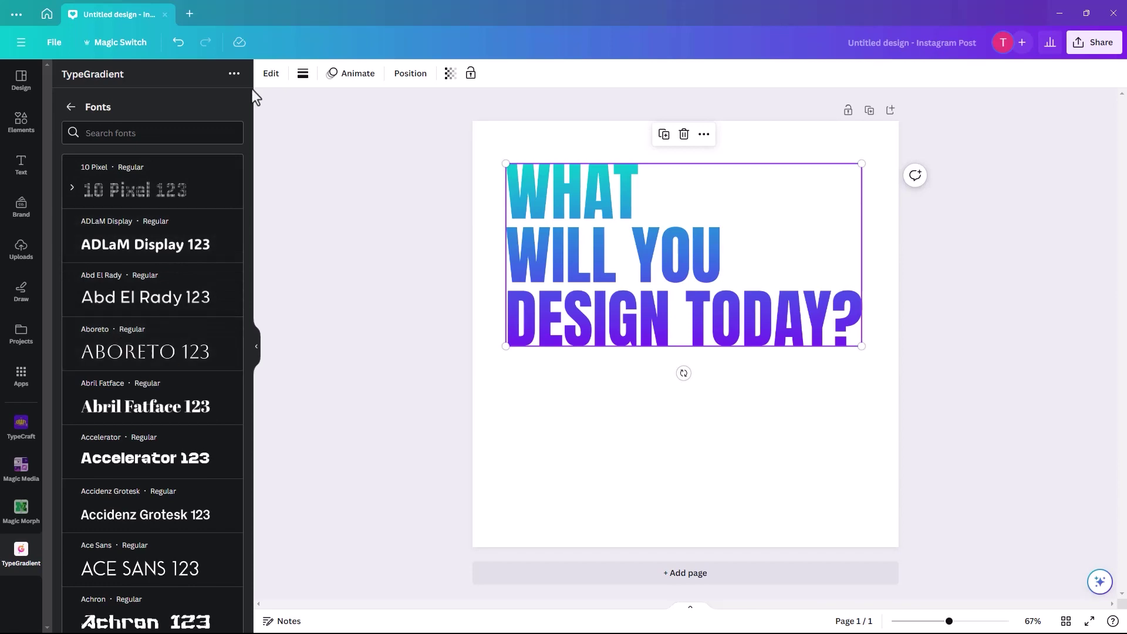
left_click_drag(248, 97, 245, 240)
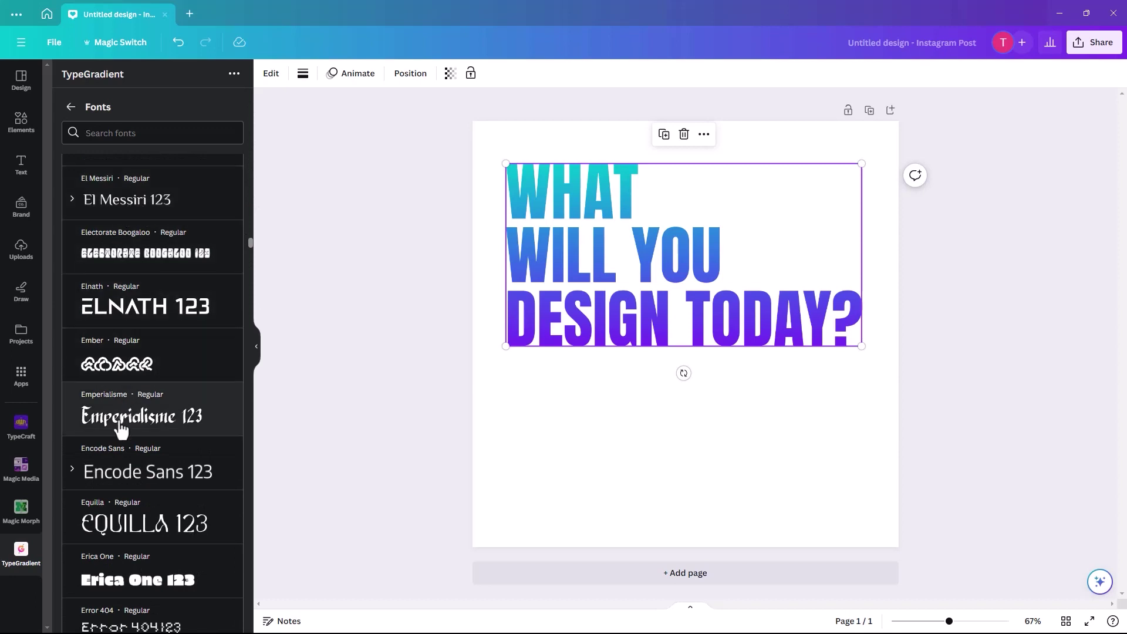
left_click(129, 586)
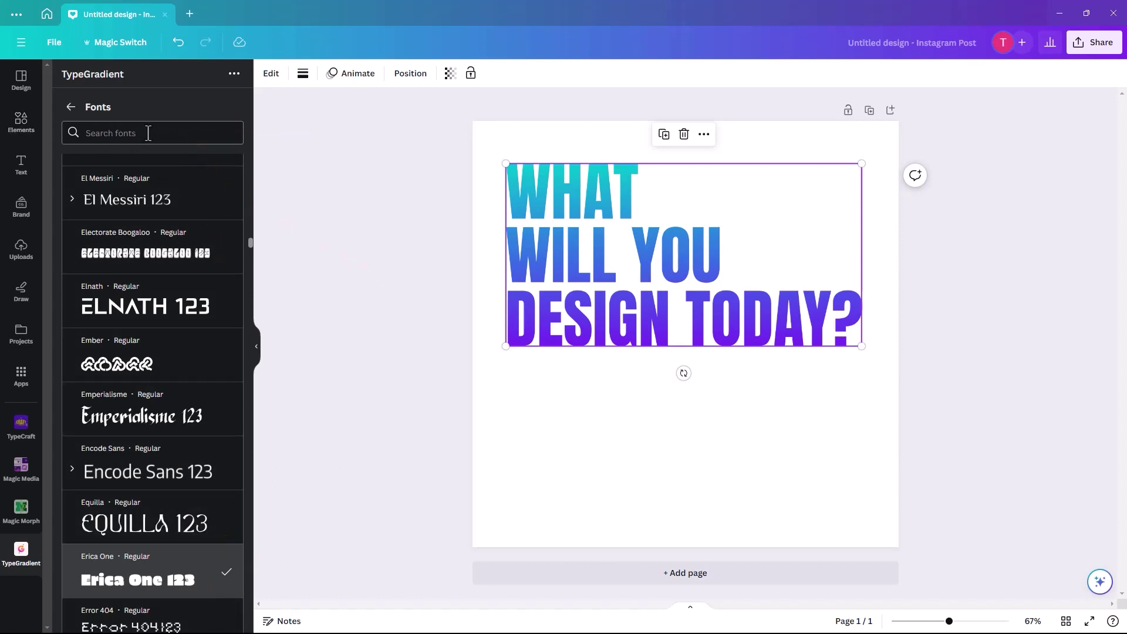
left_click(70, 108)
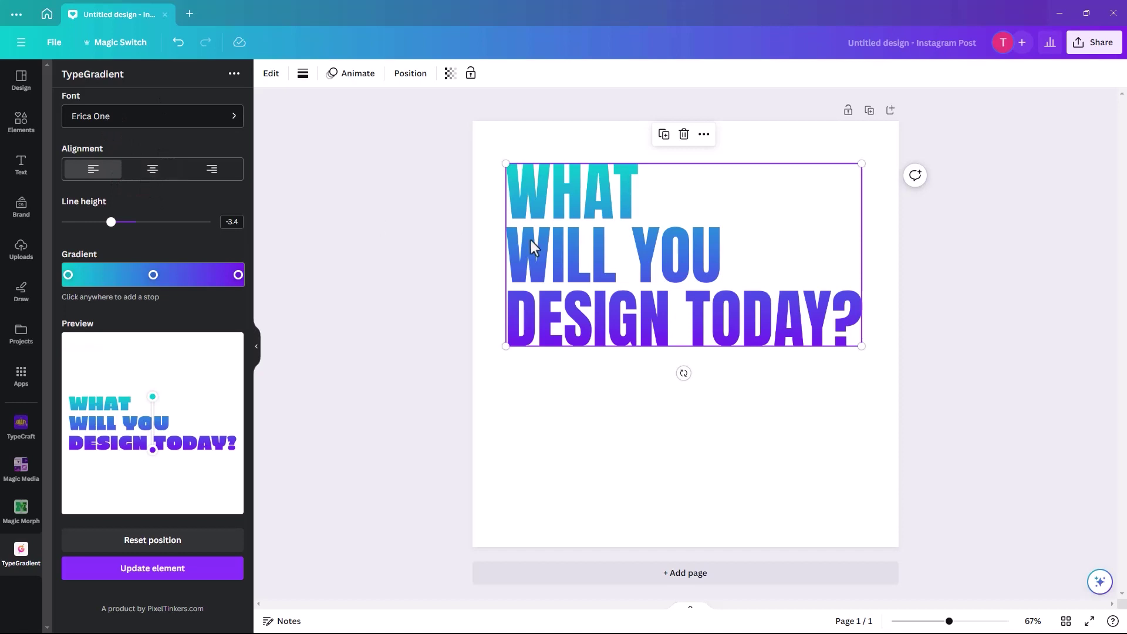
Update the post's headline to Erica One and set the line height to -3.1.
left_click(150, 576)
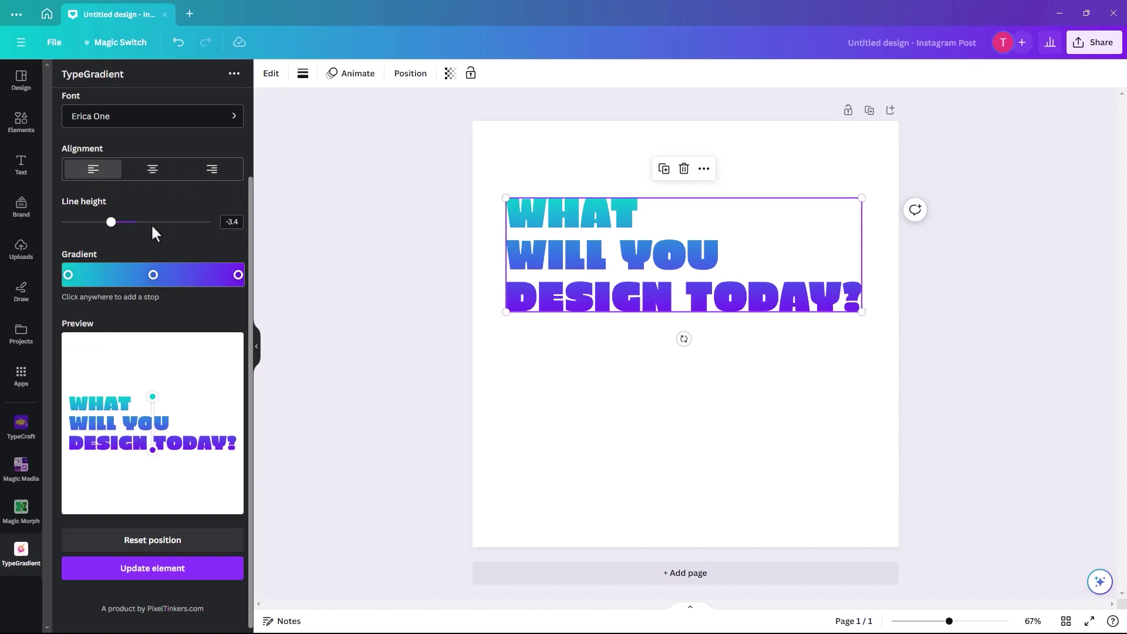
mouse_move(111, 230)
left_mouse_down()
mouse_move(150, 230)
mouse_move(101, 229)
mouse_move(131, 229)
mouse_move(115, 234)
left_mouse_up()
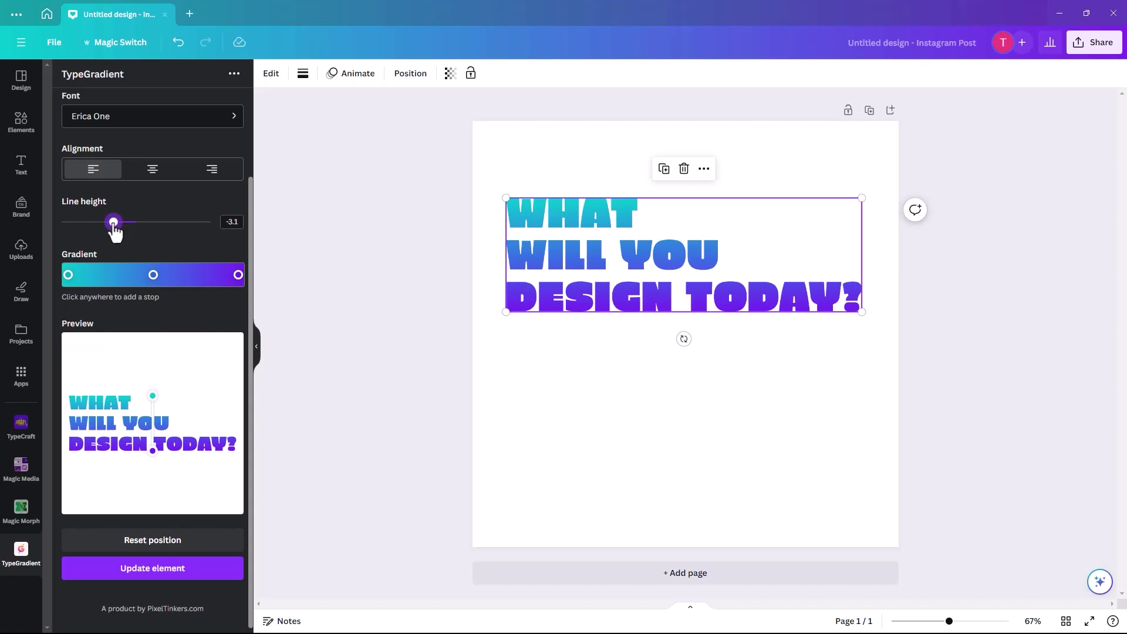
Add new colour stops to the gradient, making one orange and another magenta.
left_click(116, 276)
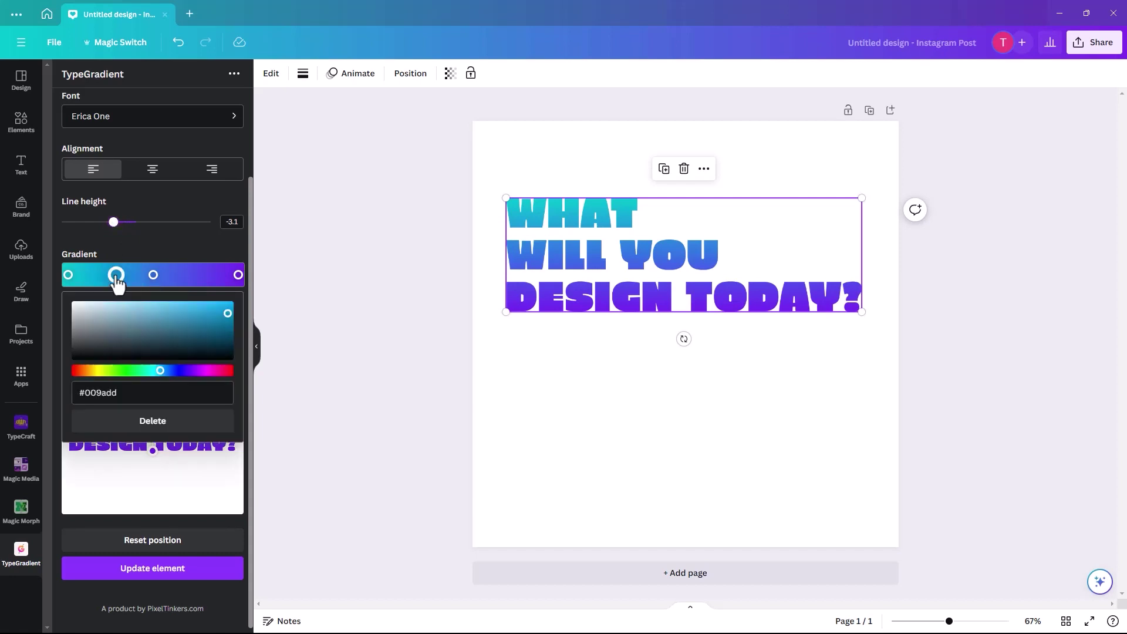
left_click(133, 430)
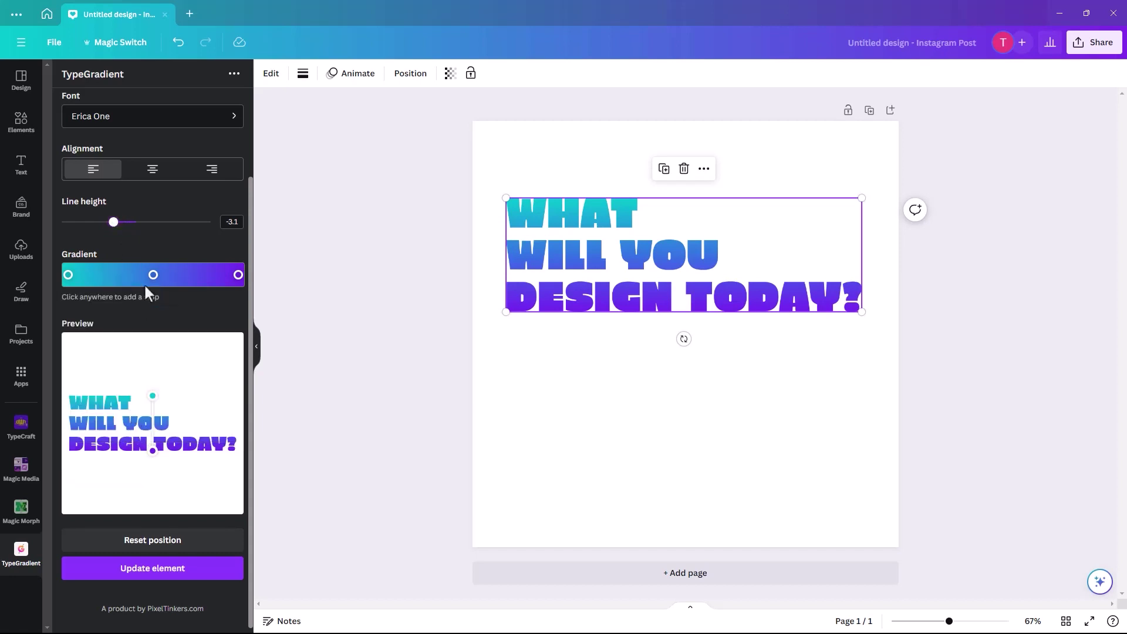
left_click(192, 282)
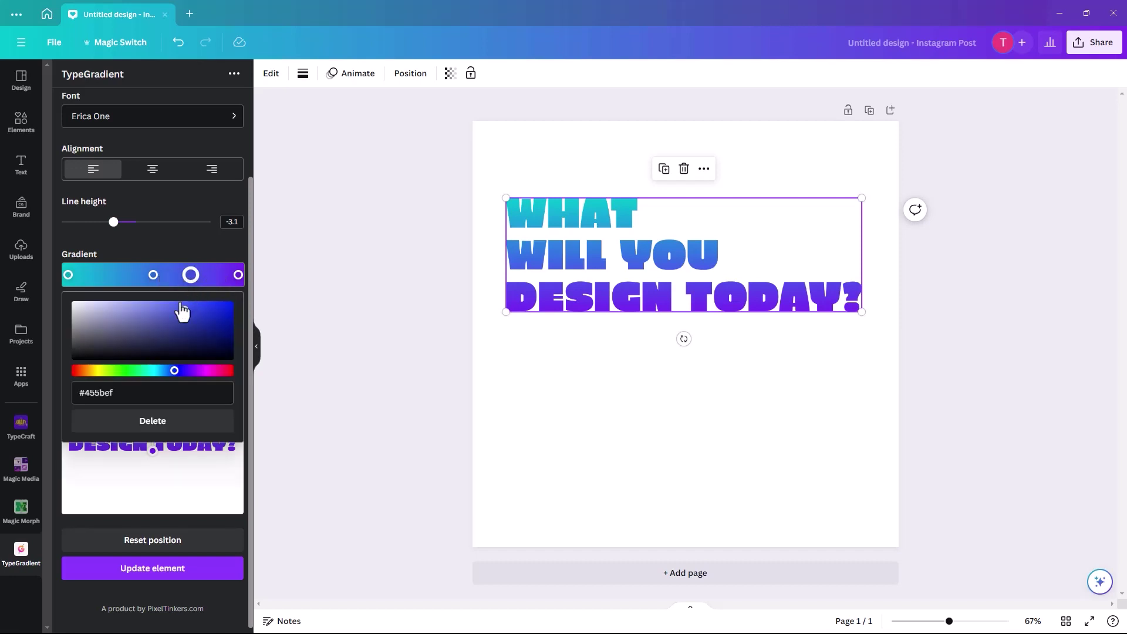
left_click(105, 276)
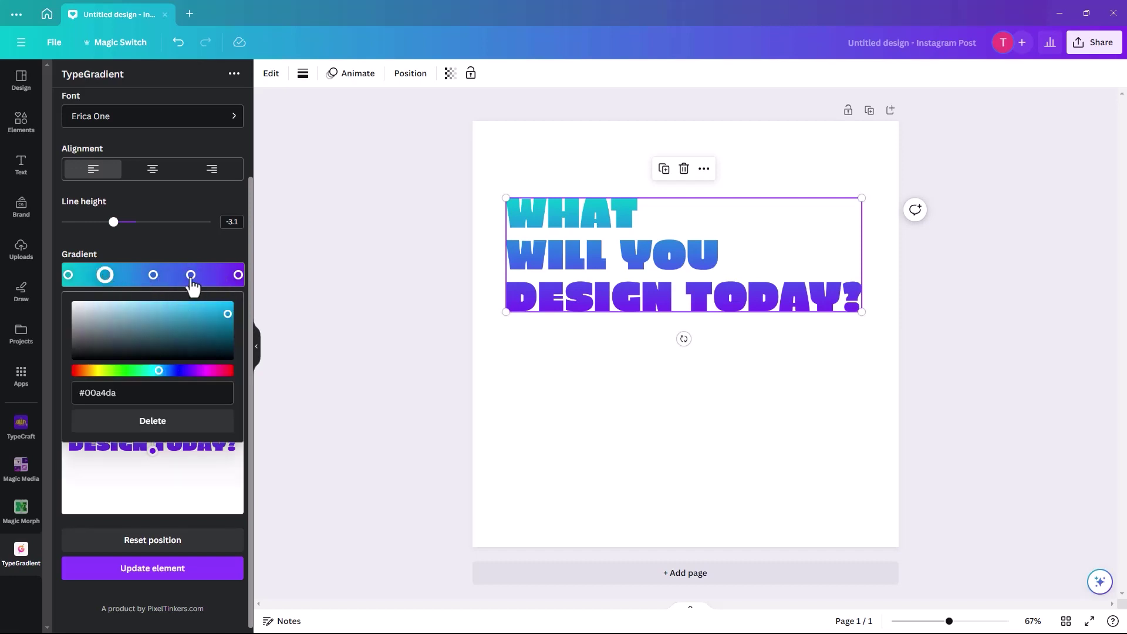
left_click(95, 371)
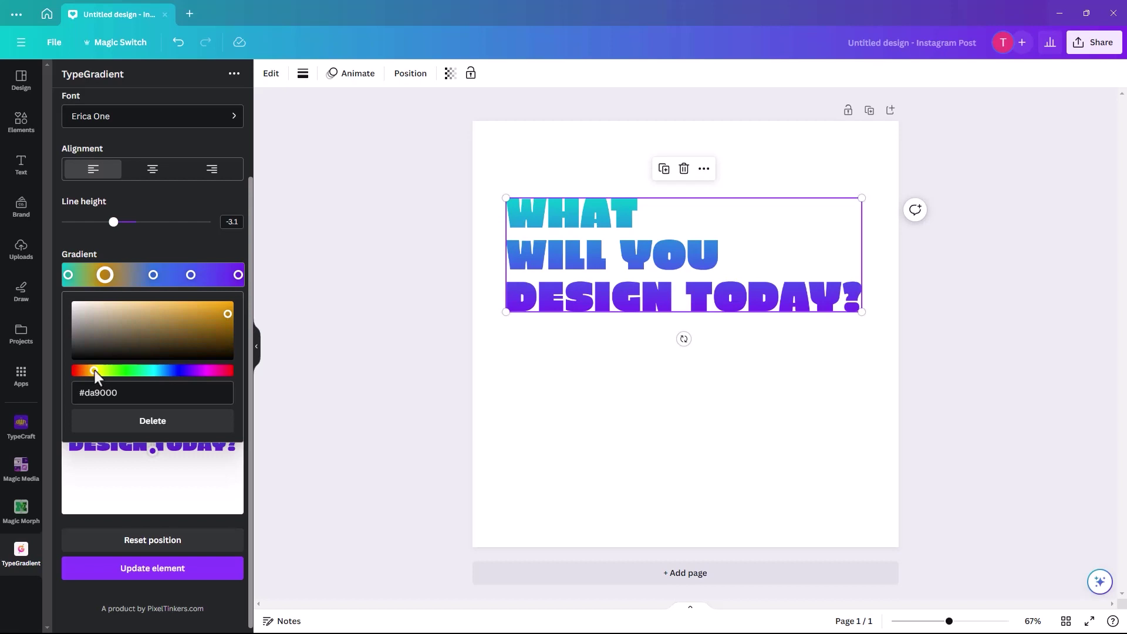
left_click(190, 282)
left_click(207, 370)
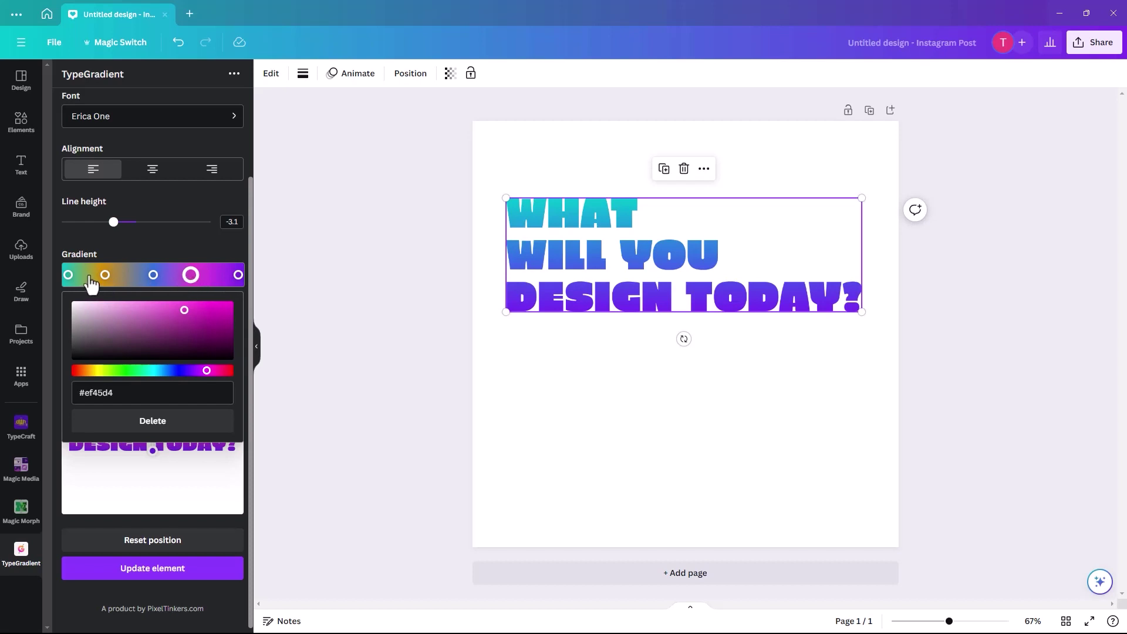
Clear the extra magenta, blue, pink and orange stops from the gradient bar.
left_click(128, 276)
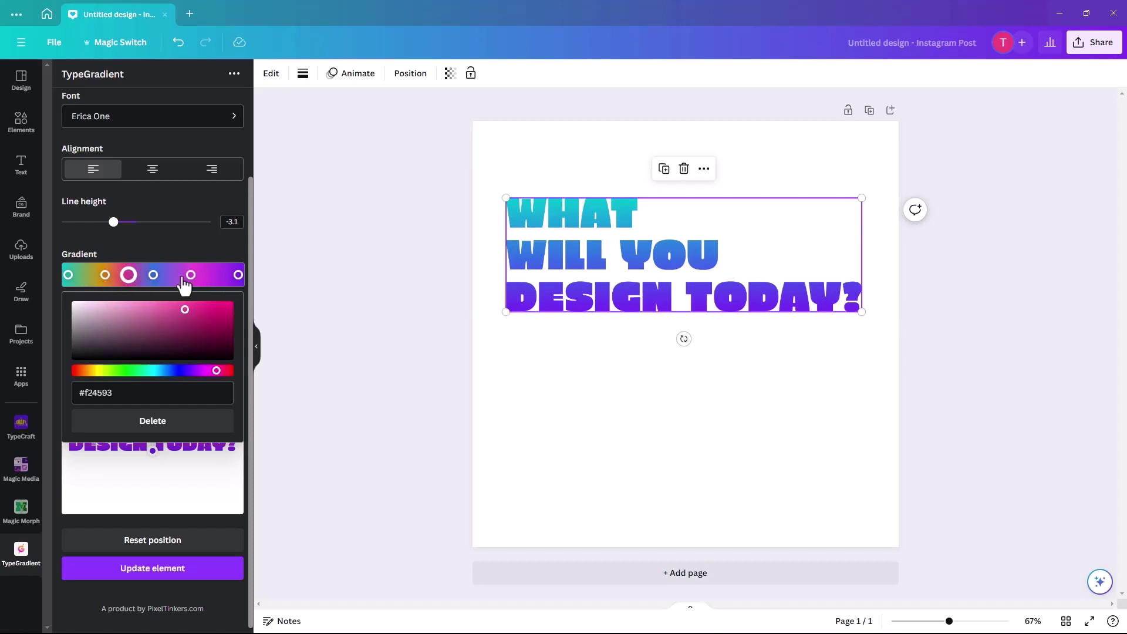
left_click(211, 276)
left_click(142, 430)
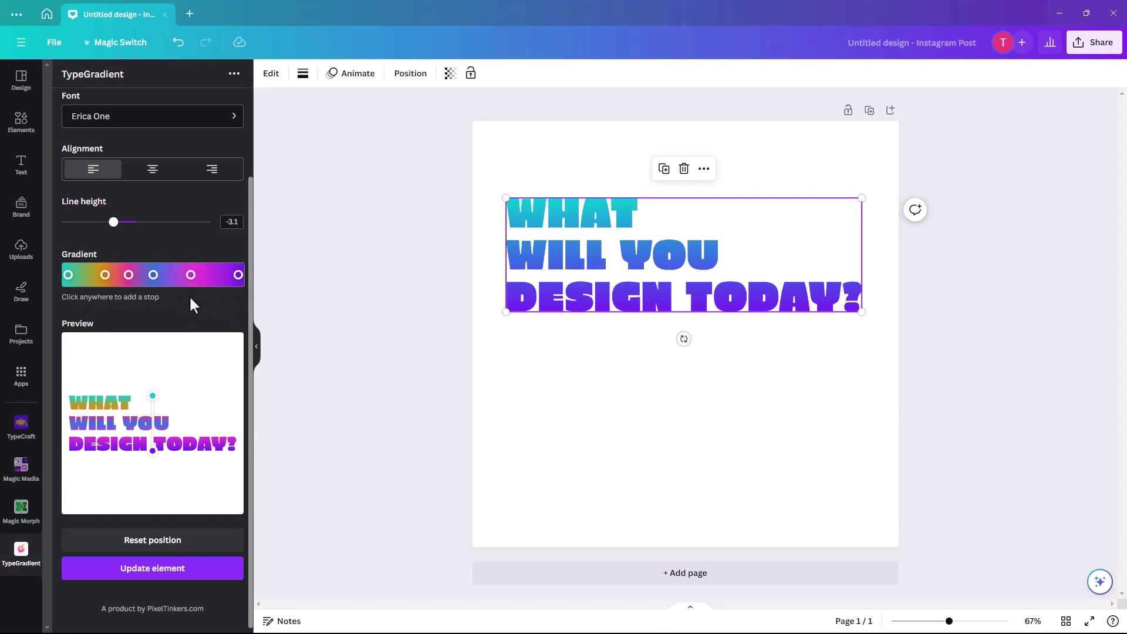
left_click(153, 275)
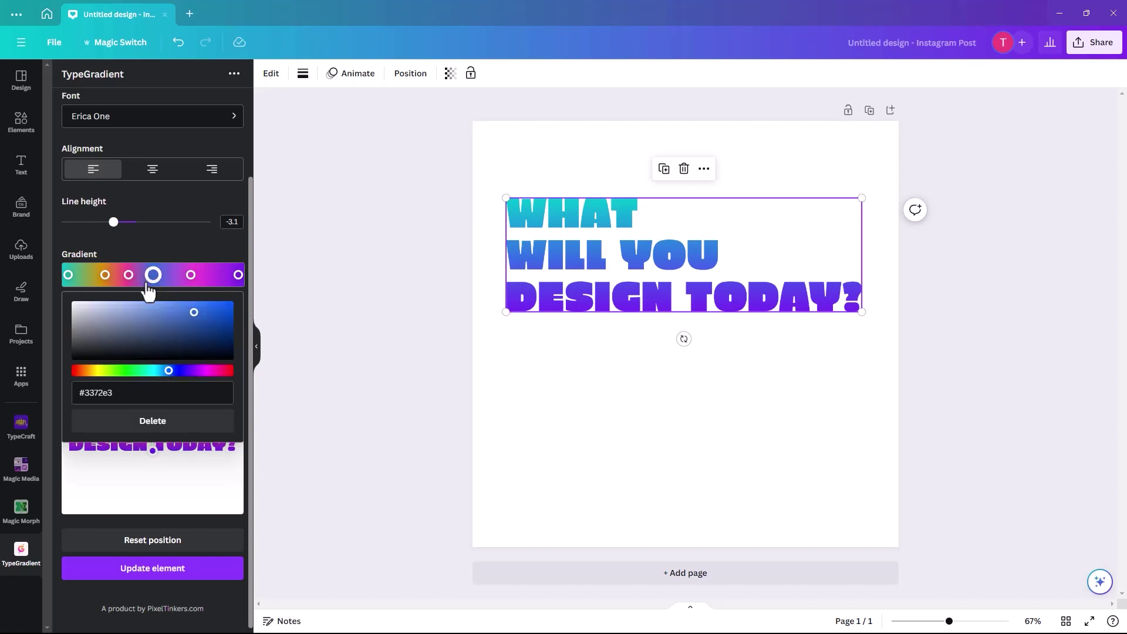
left_click(141, 428)
left_click(129, 274)
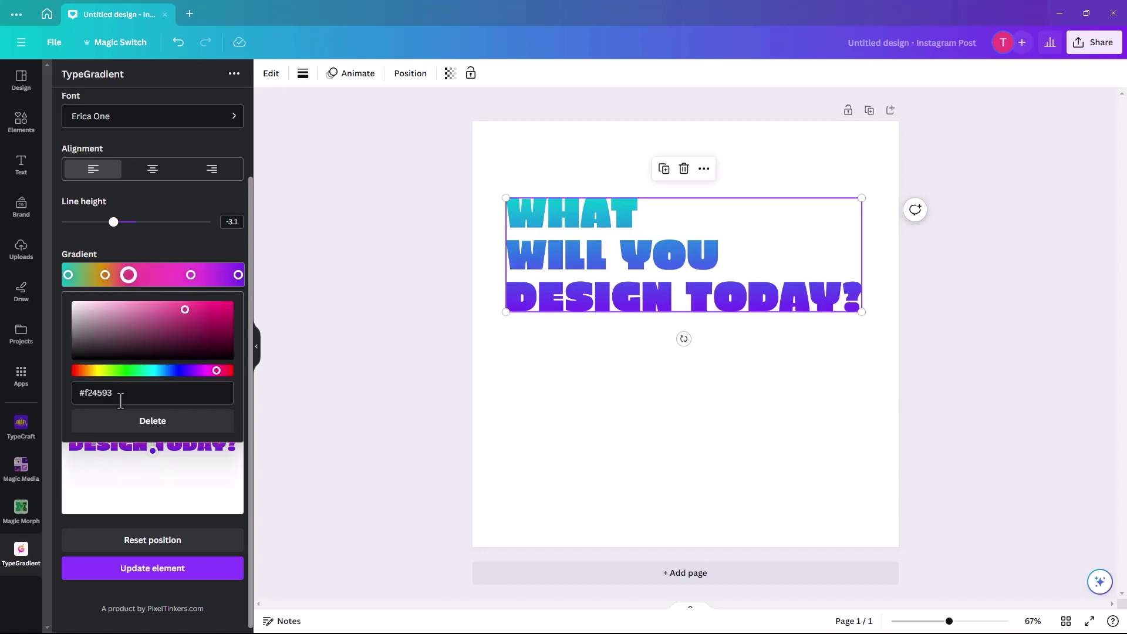
left_click(129, 429)
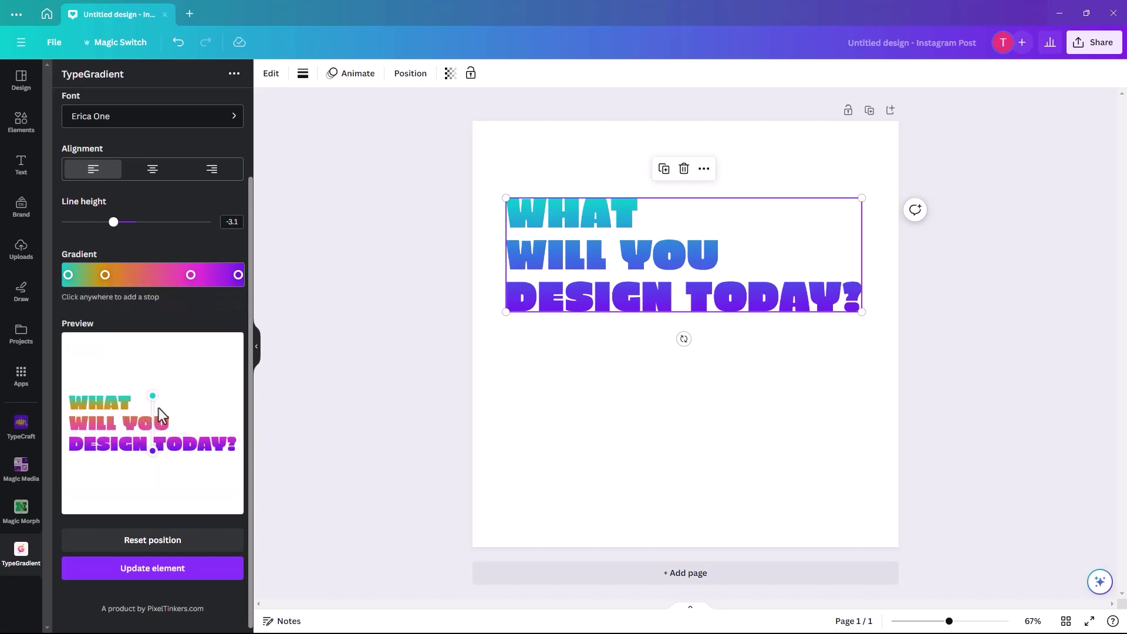
left_click(105, 274)
left_click(128, 421)
Add magenta #f736dd stops near the start and middle for a cyan-pink-purple gradient.
left_click(123, 275)
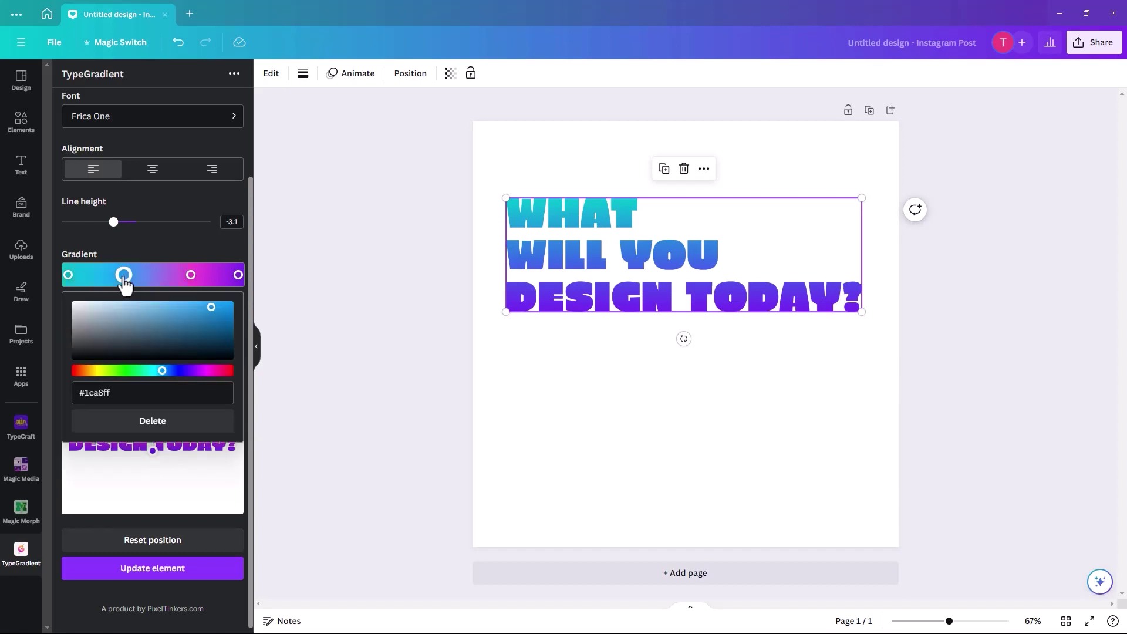
left_click(205, 371)
left_click_drag(121, 392, 56, 389)
left_click(56, 389)
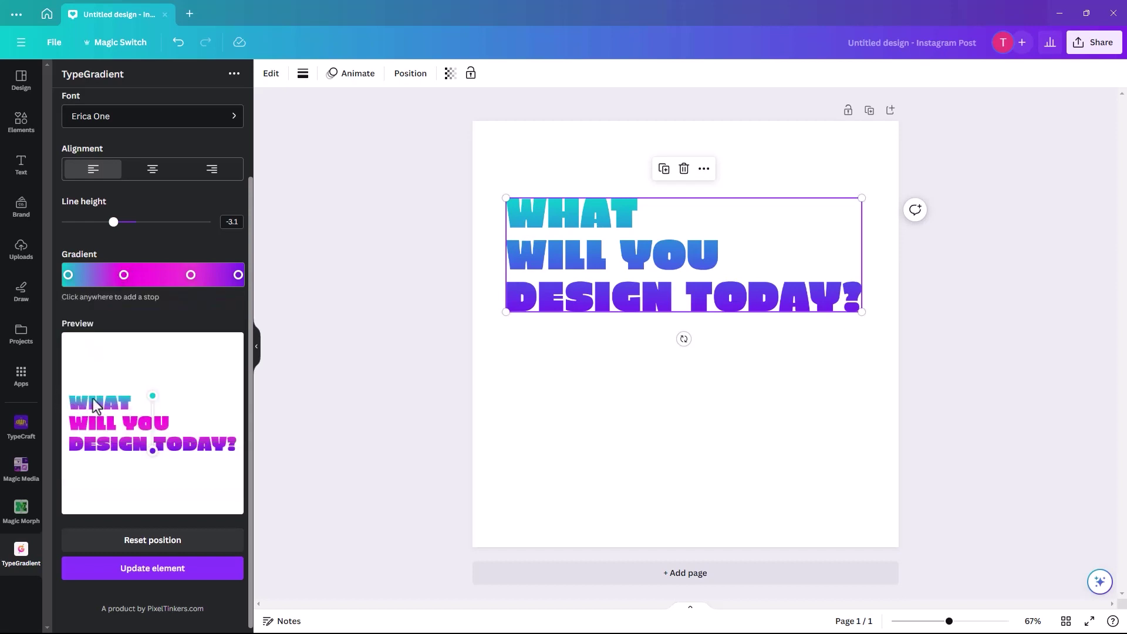
left_click(159, 281)
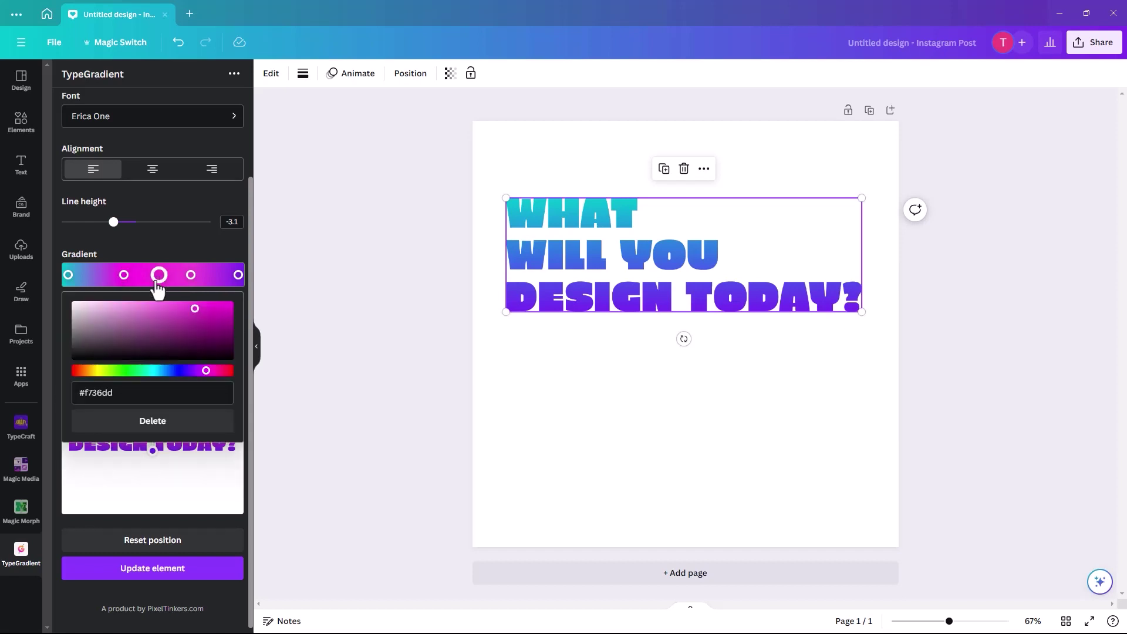
double_click(100, 397)
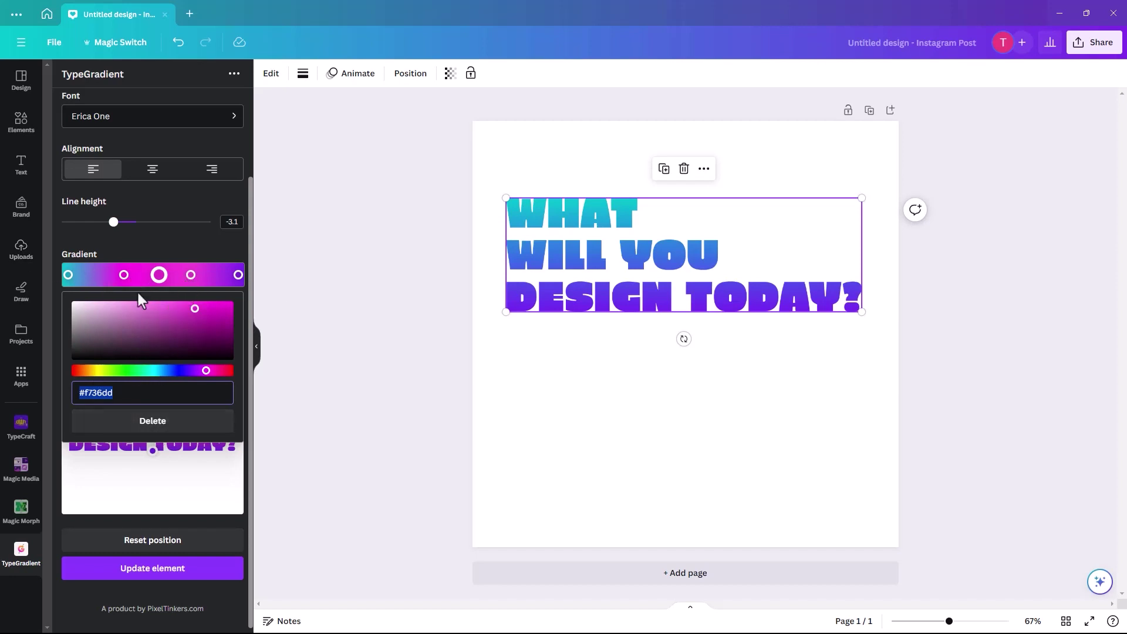
left_click(138, 477)
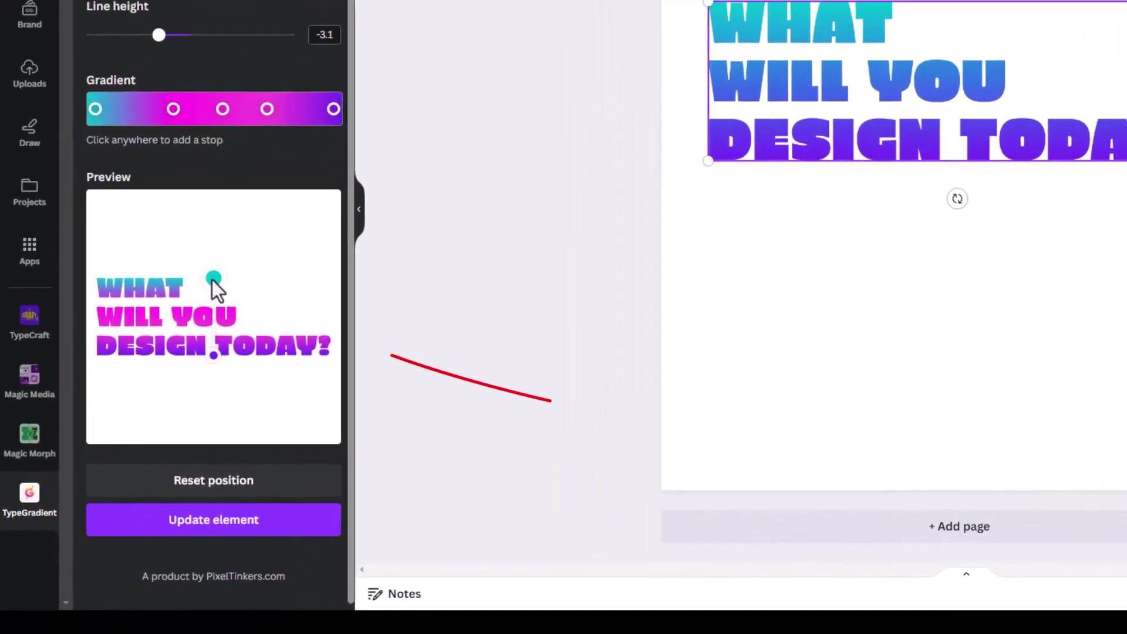
Drag the preview's gradient handle to a new angle, keeping teal on WHAT.
left_click_drag(152, 396, 168, 401)
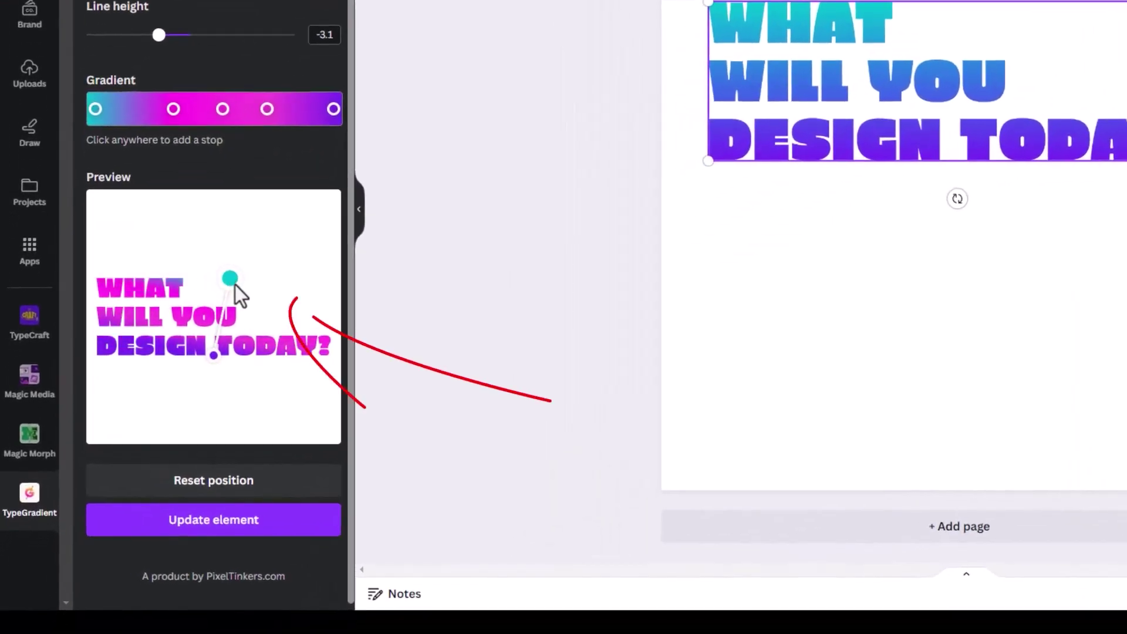
mouse_move(235, 284)
left_mouse_down()
mouse_move(265, 314)
mouse_move(203, 270)
mouse_move(149, 301)
mouse_move(175, 280)
mouse_move(157, 287)
mouse_move(129, 238)
mouse_move(179, 316)
mouse_move(251, 295)
mouse_move(274, 315)
mouse_move(200, 280)
mouse_move(242, 294)
left_mouse_up()
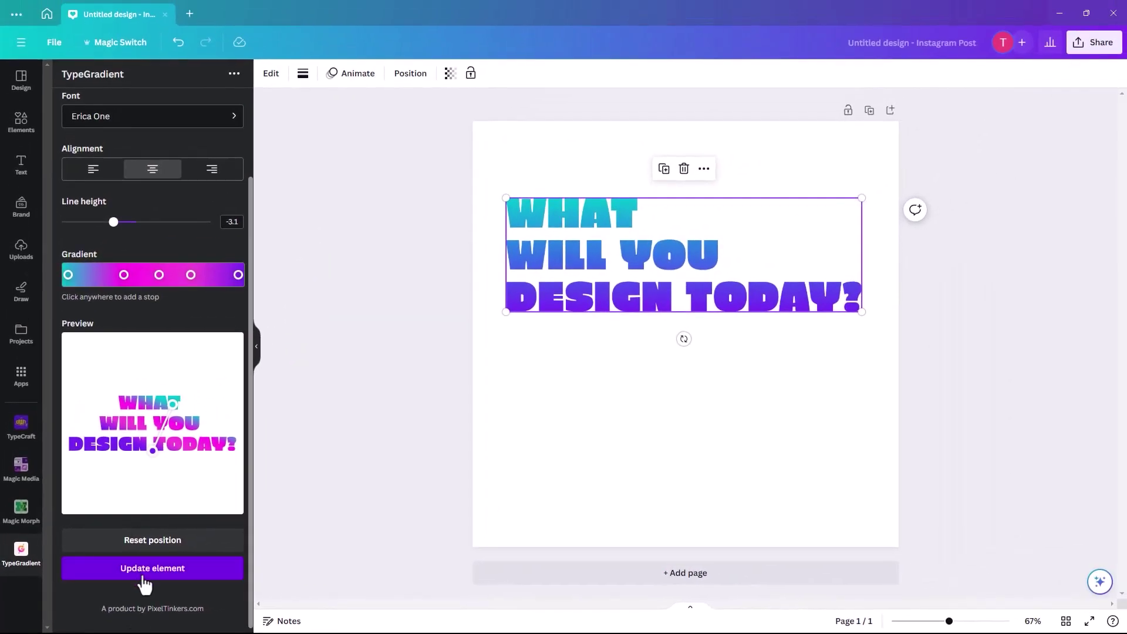
Apply the new gradient to the post headline and widen its box, undoing a stray rotation.
left_click(148, 574)
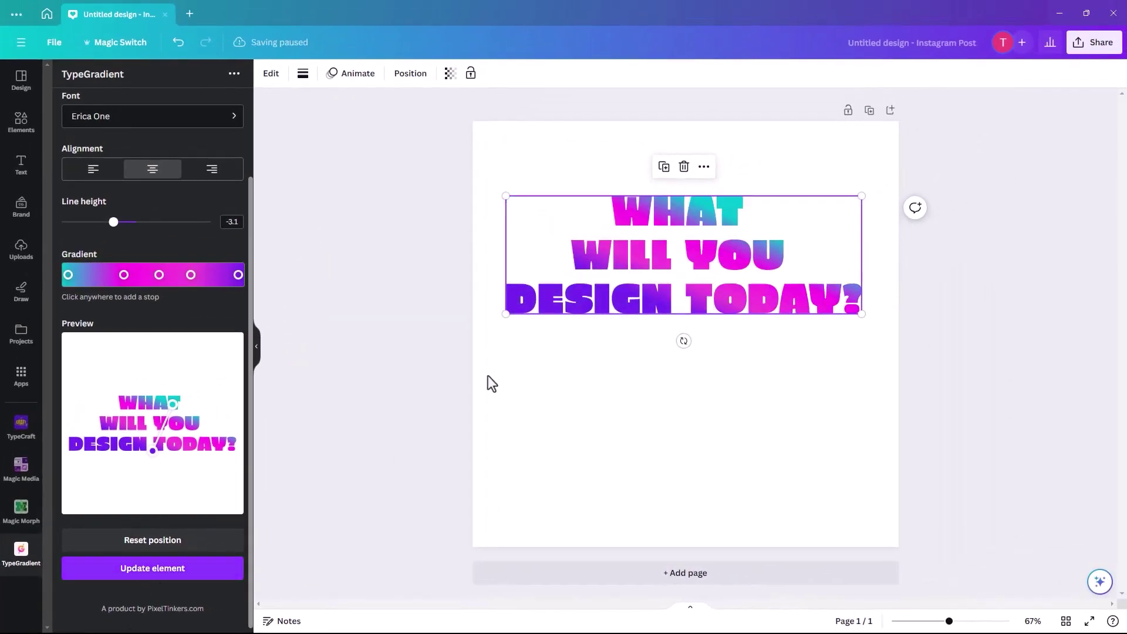
left_click_drag(504, 316, 486, 323)
left_click_drag(862, 321, 883, 329)
left_click_drag(681, 356, 649, 352)
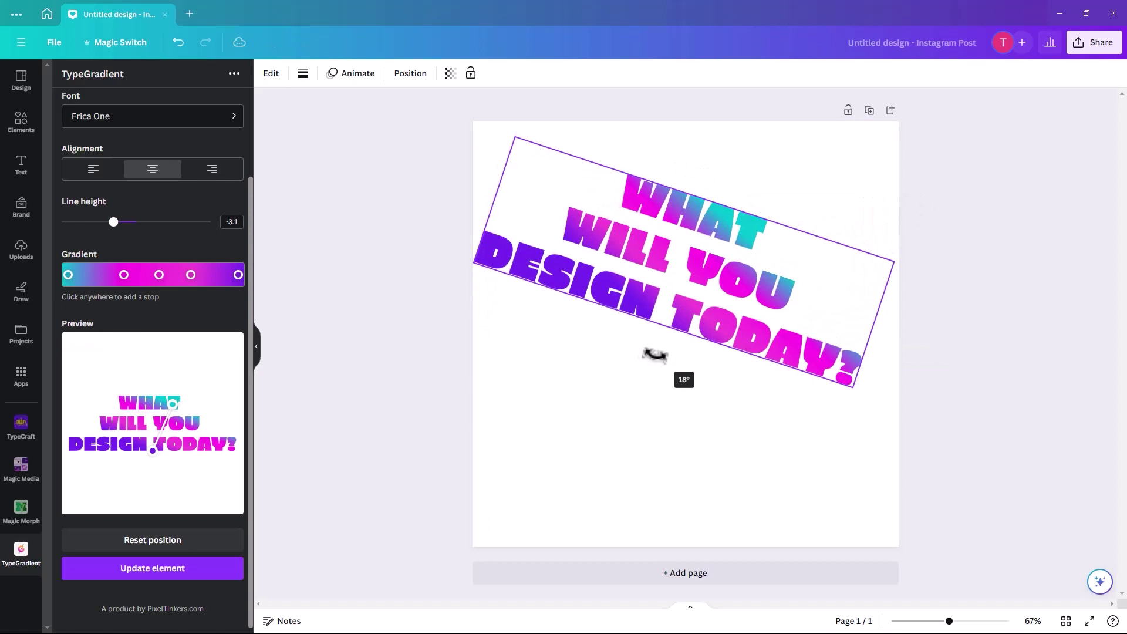
key("ctrl+z")
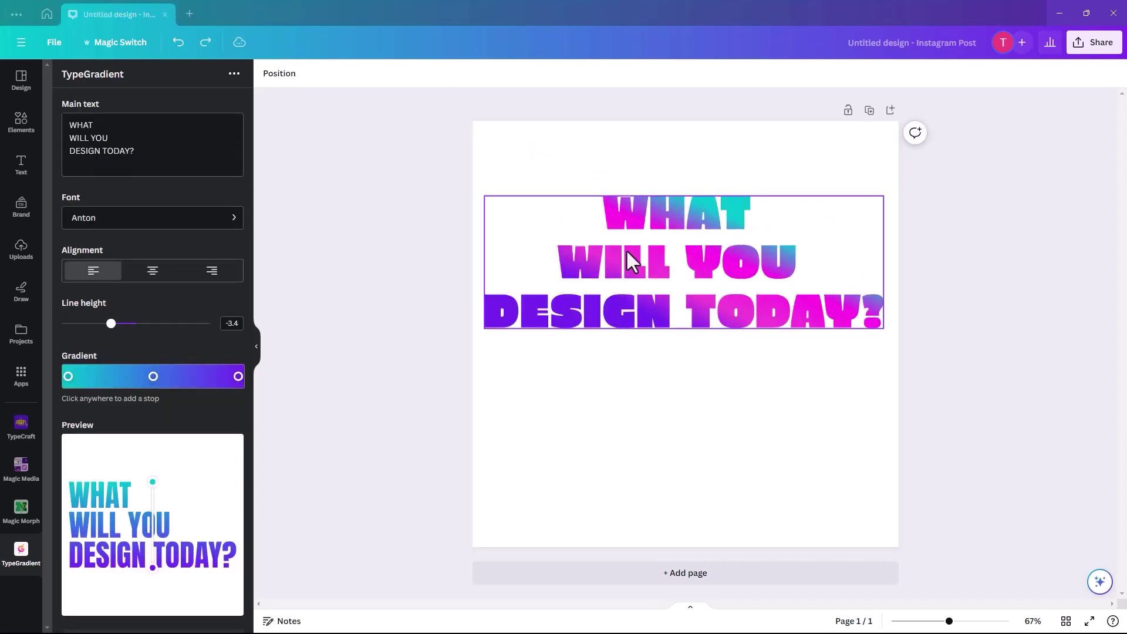